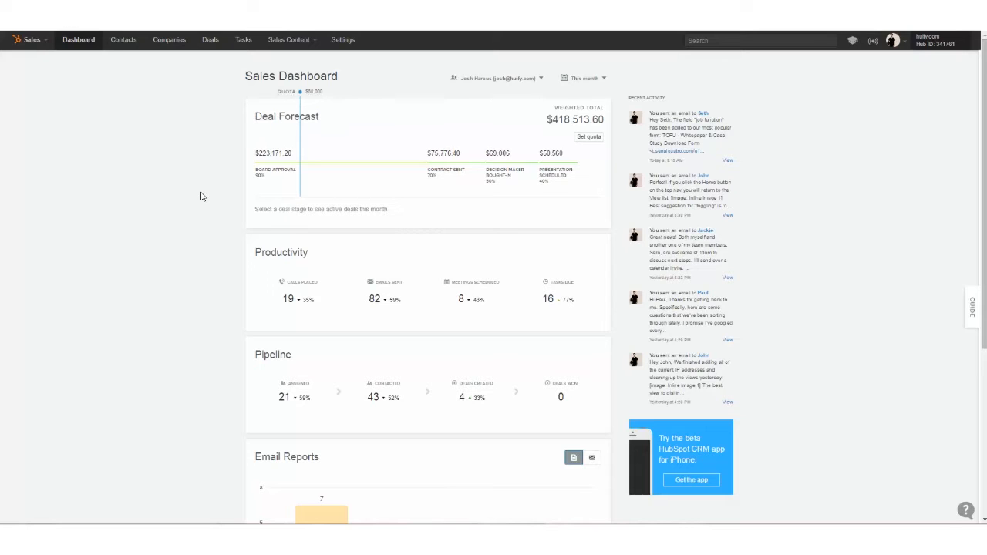
Review the dashboard's Productivity details for calls placed, emails sent, meetings scheduled and tasks due.
scroll(202, 208, down, 3)
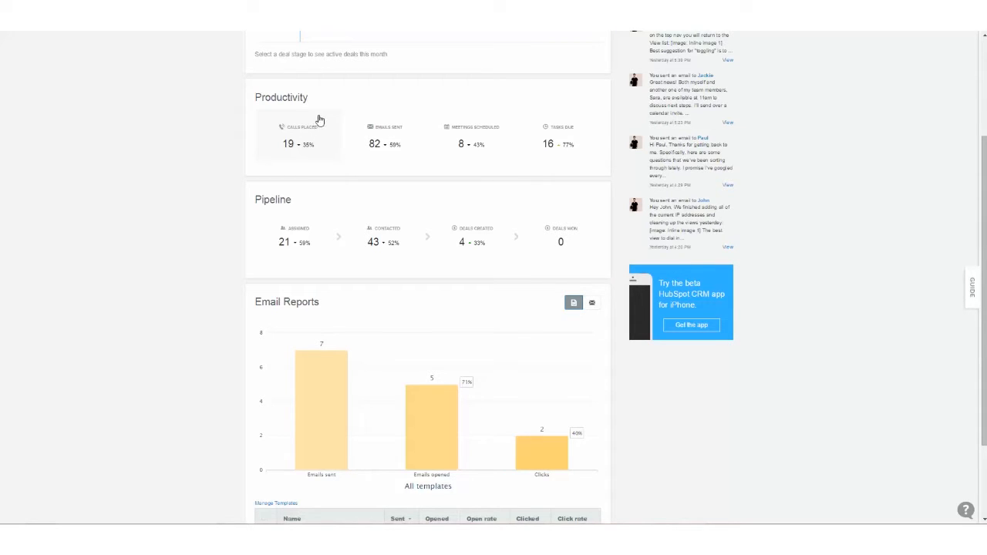
click(302, 143)
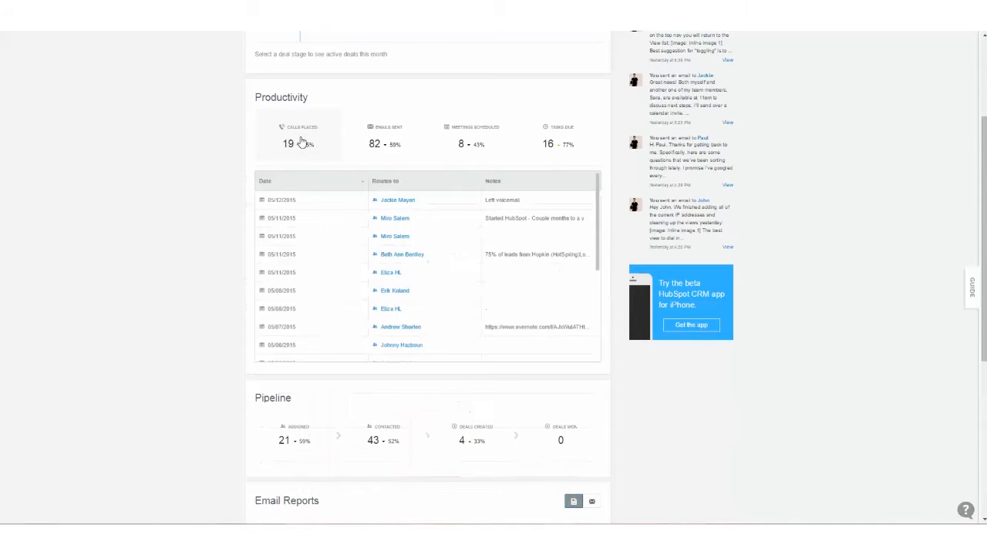
click(390, 137)
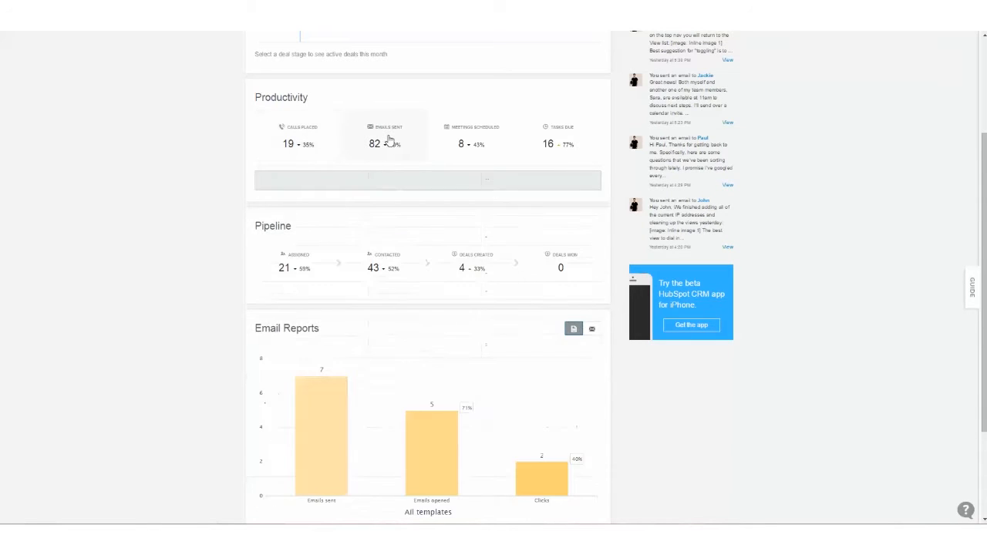
click(488, 136)
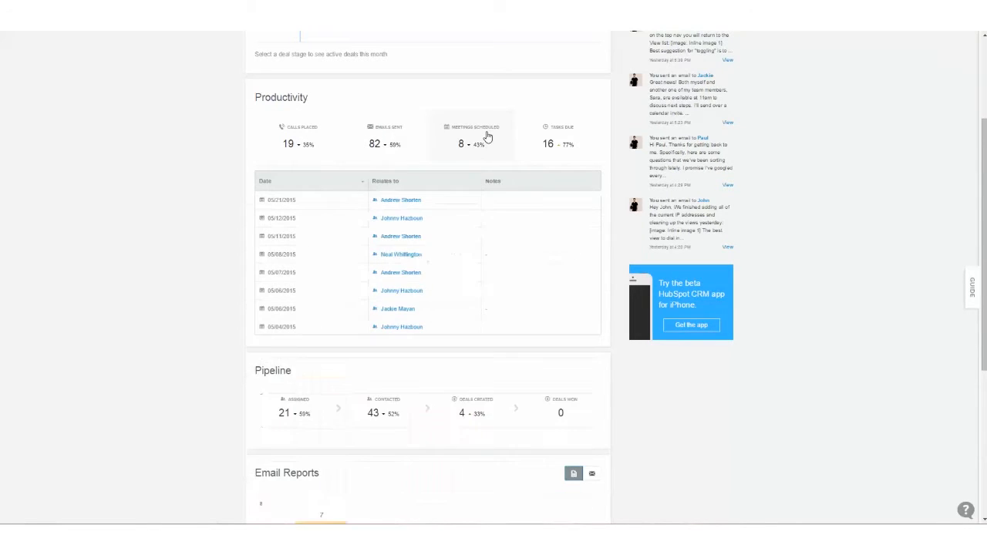
click(575, 138)
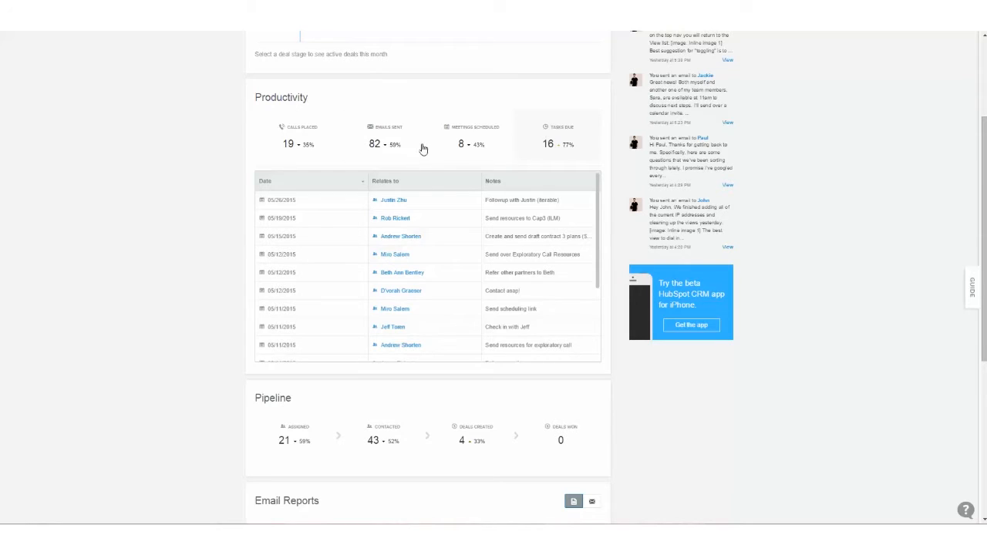
scroll(552, 162, up, 4)
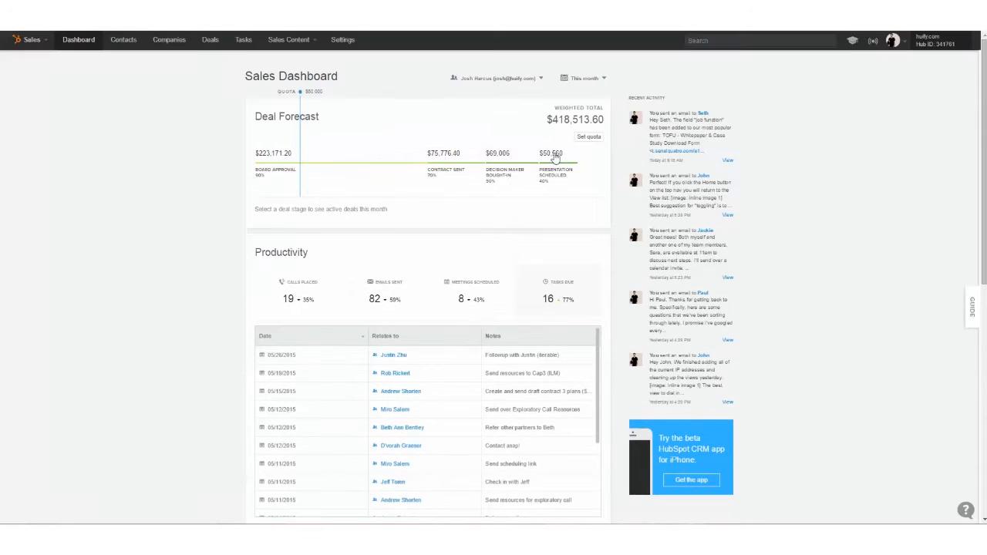
Go to the tasks and compare the table, board and Day at a Glance views.
click(243, 41)
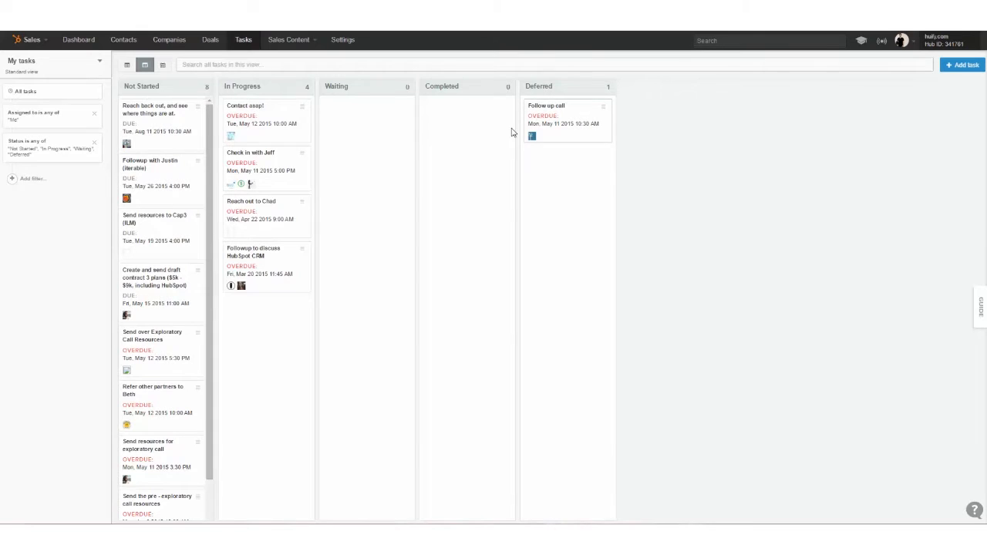
click(127, 64)
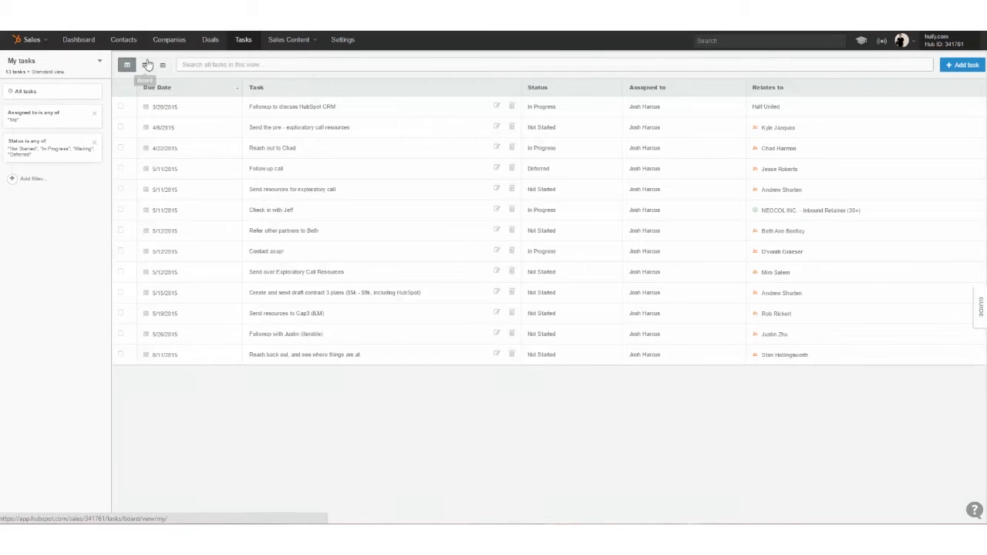
click(146, 65)
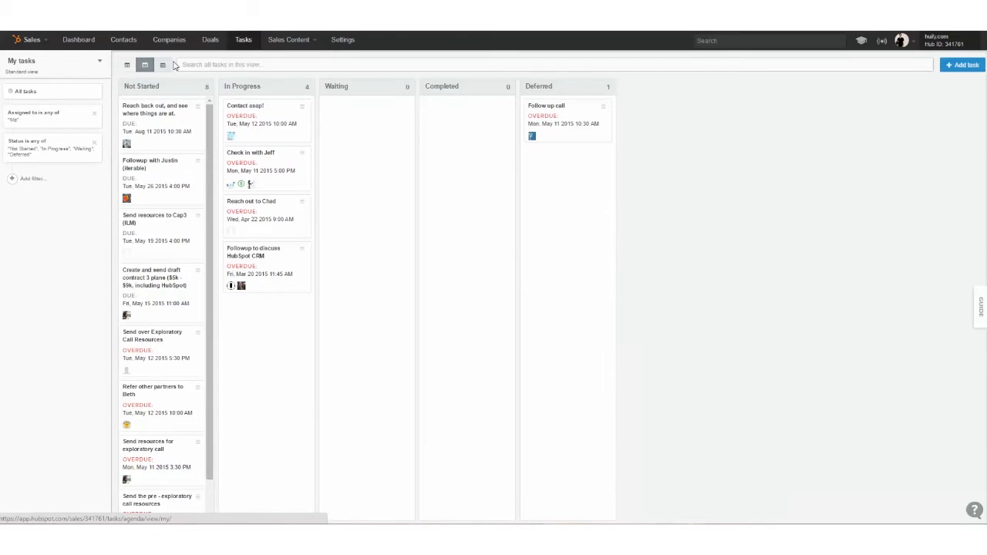
click(163, 66)
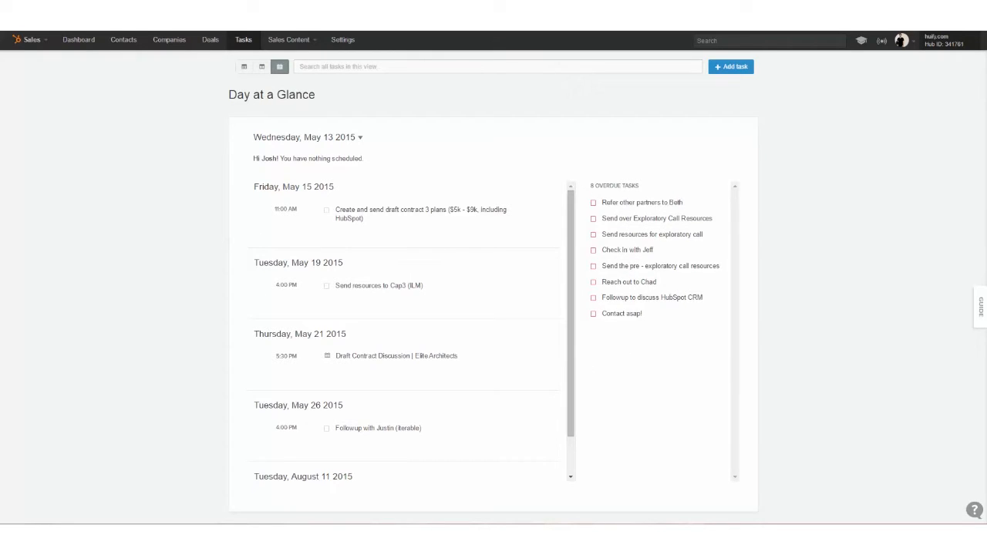
Start a new task and set its status to In progress.
click(723, 70)
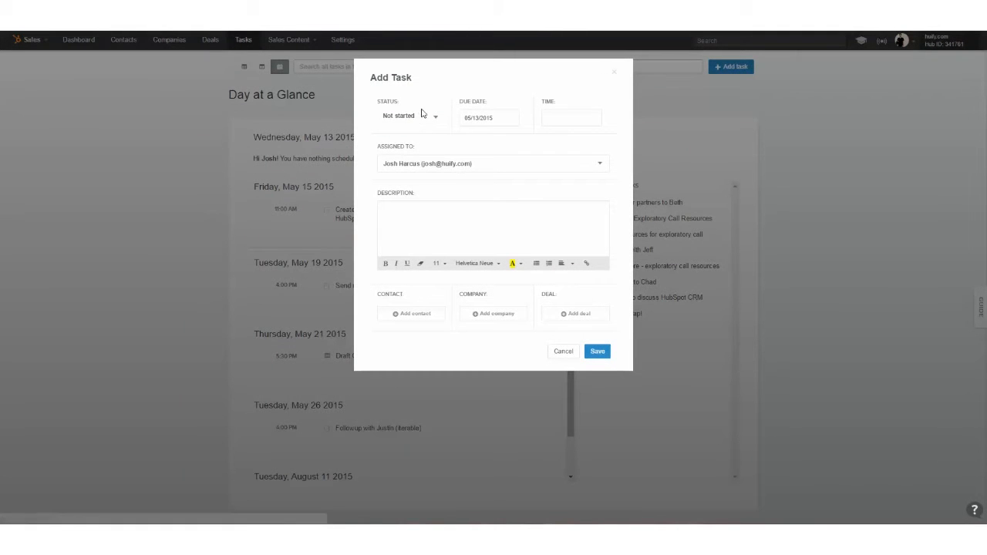
click(424, 117)
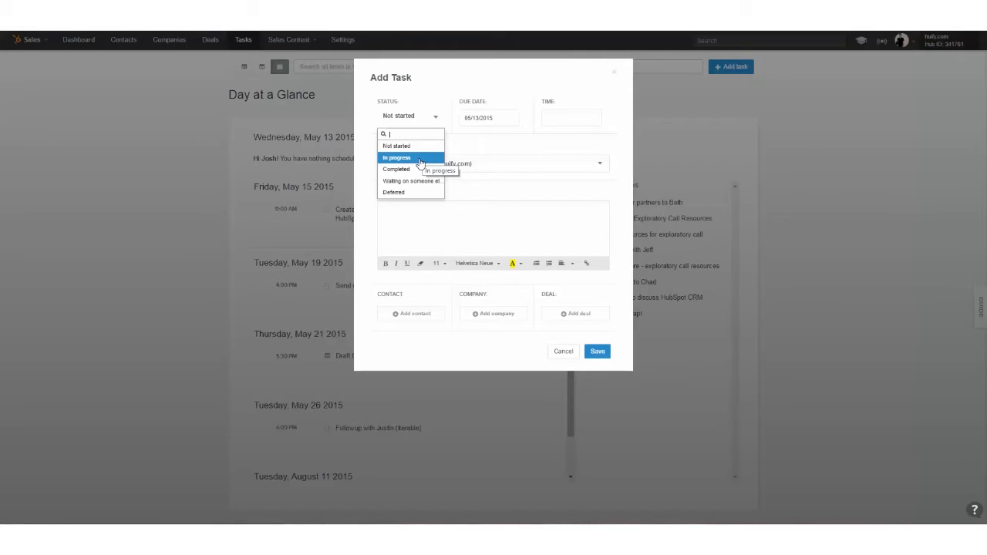
click(420, 159)
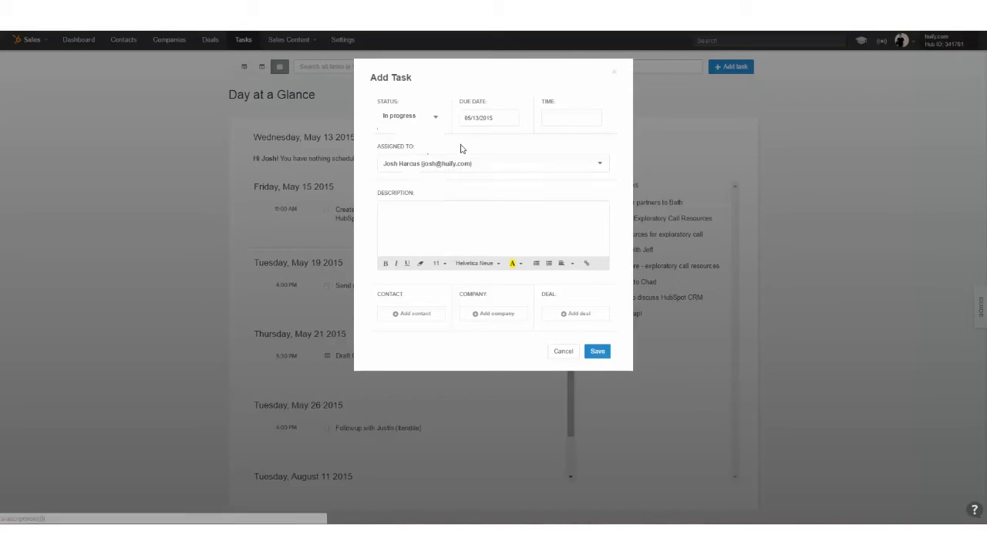
click(572, 118)
click(489, 121)
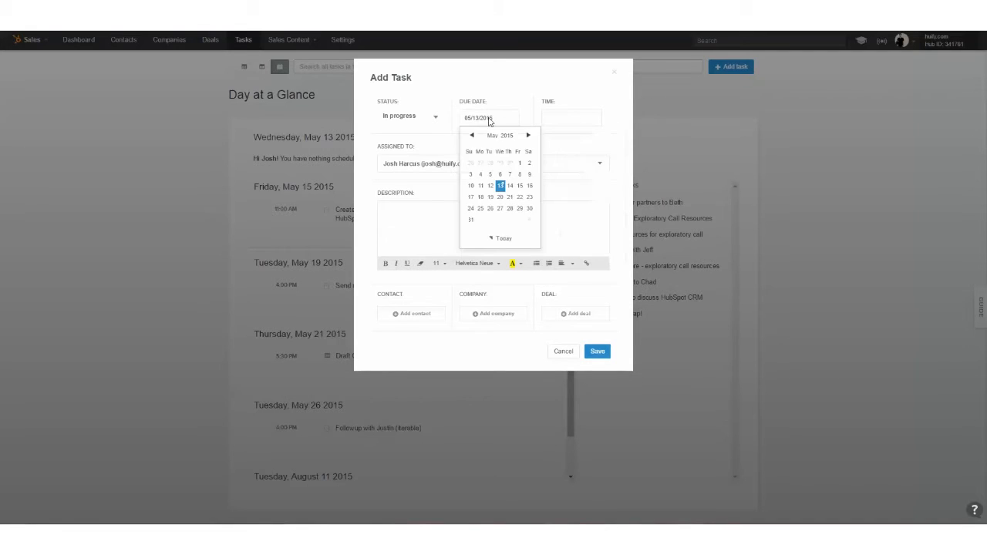
click(502, 98)
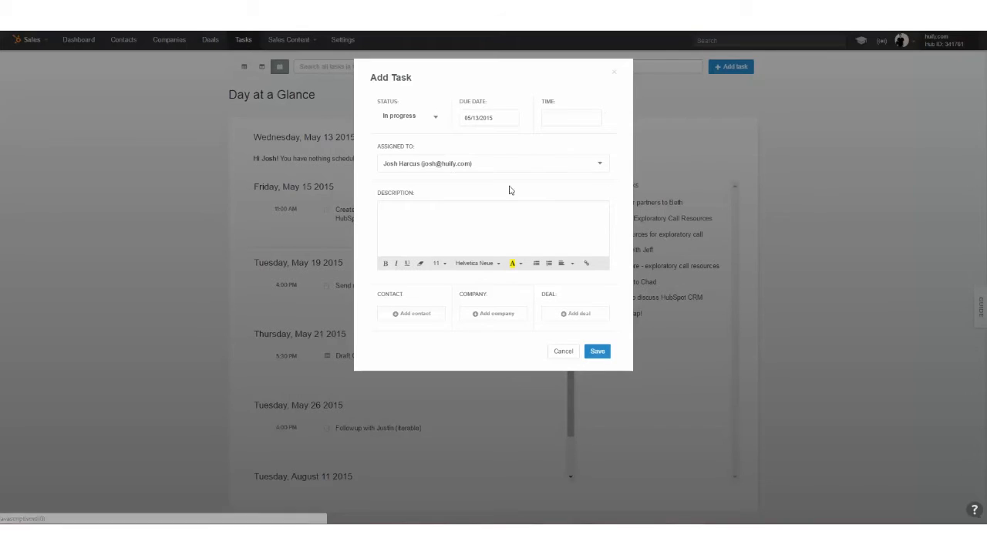
Assign the task to another team member and describe it as helping to create the draft contract.
click(496, 163)
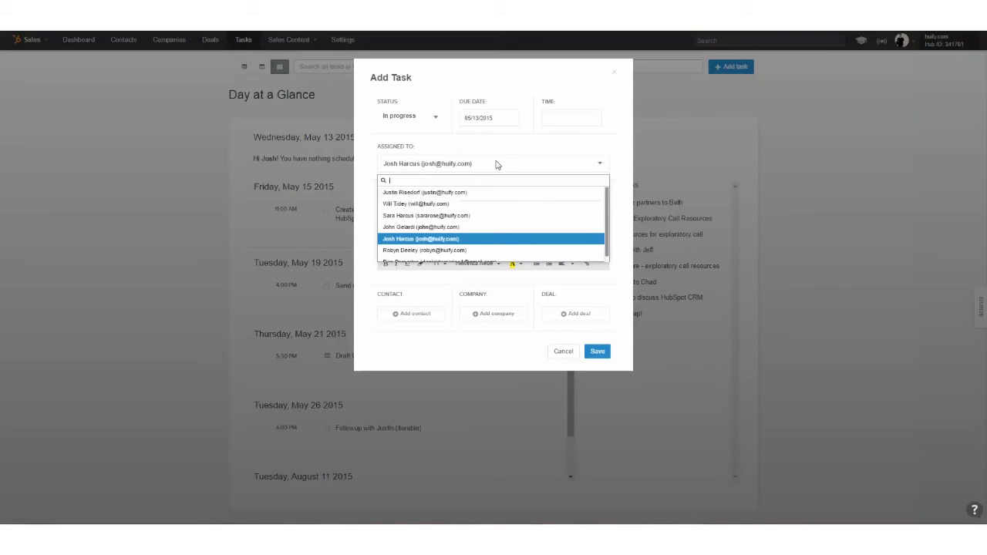
click(486, 204)
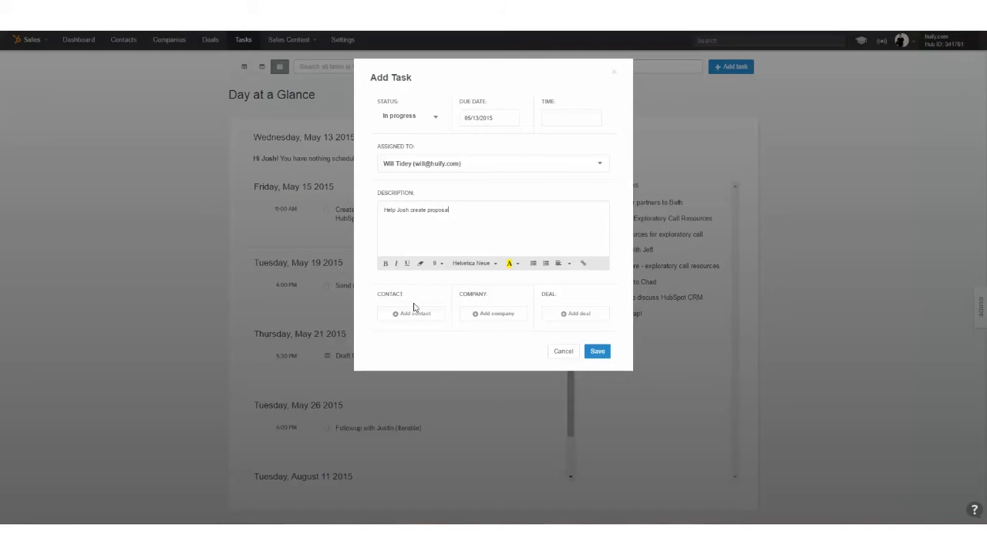
double_click(435, 214)
text(draft contract)
Search the contacts by first name and last initial, and link the third match to the task.
click(414, 315)
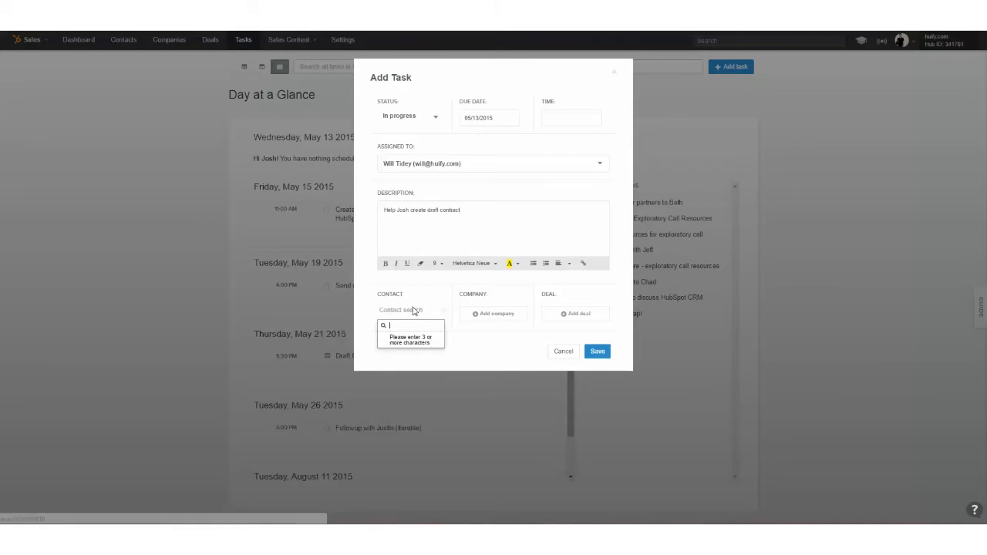
text(john g)
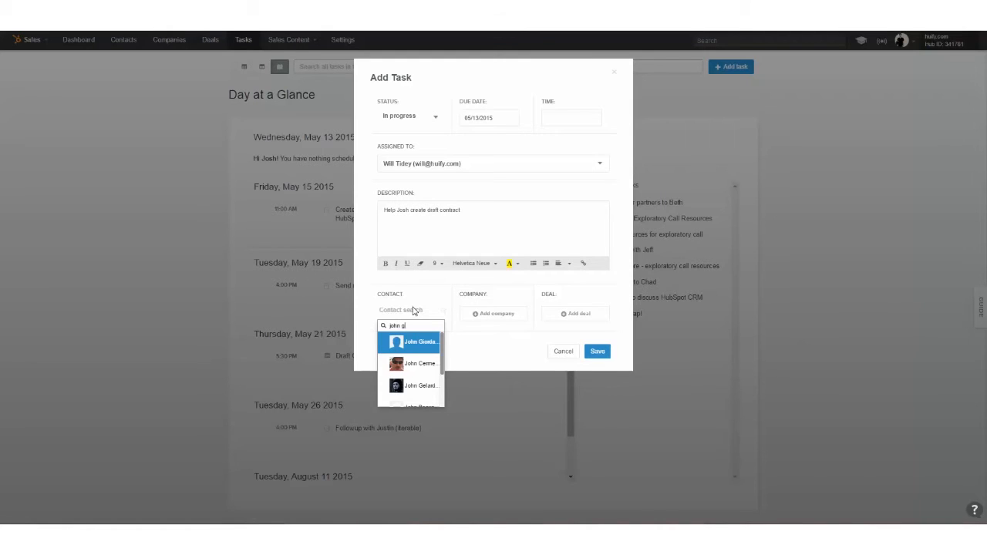
key(Down)
key(Down)
click(407, 387)
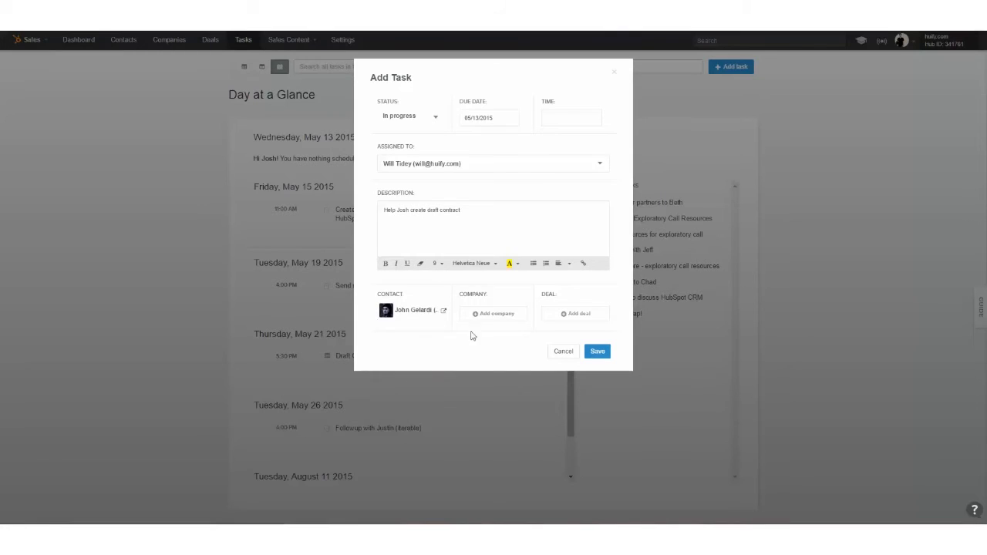
Link the company Huify to the task.
click(495, 313)
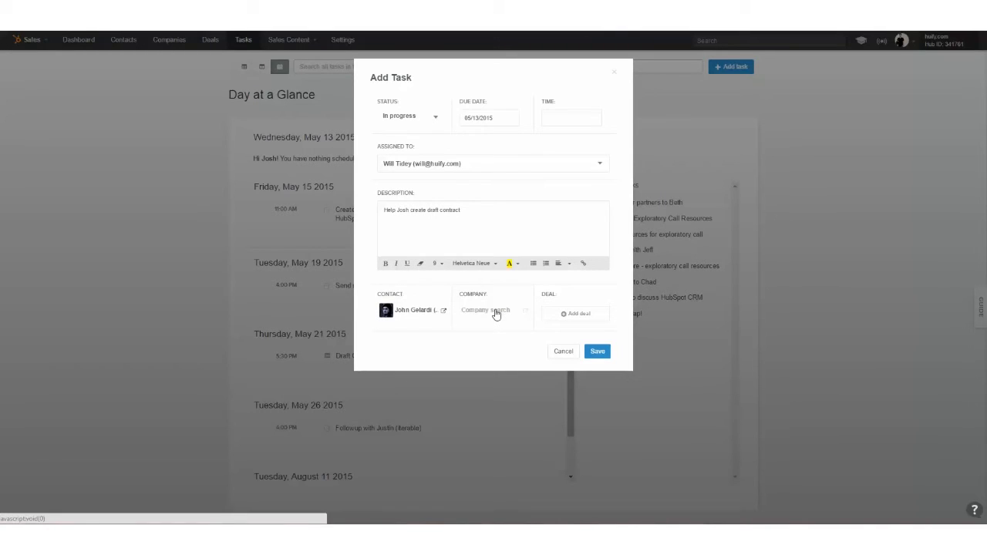
click(496, 311)
text(huify)
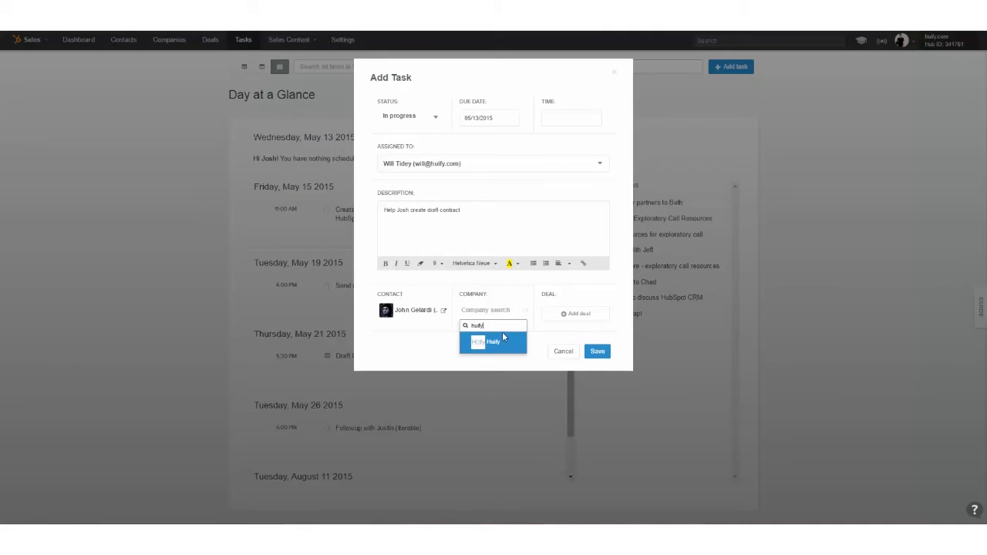
click(502, 338)
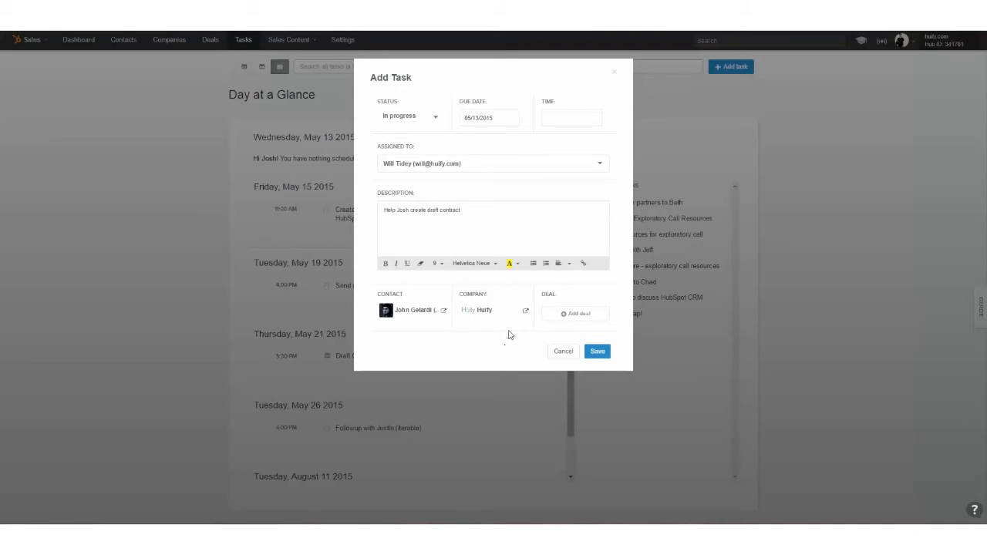
Search the deals and link the Nautilus Solar deal to the task.
click(580, 316)
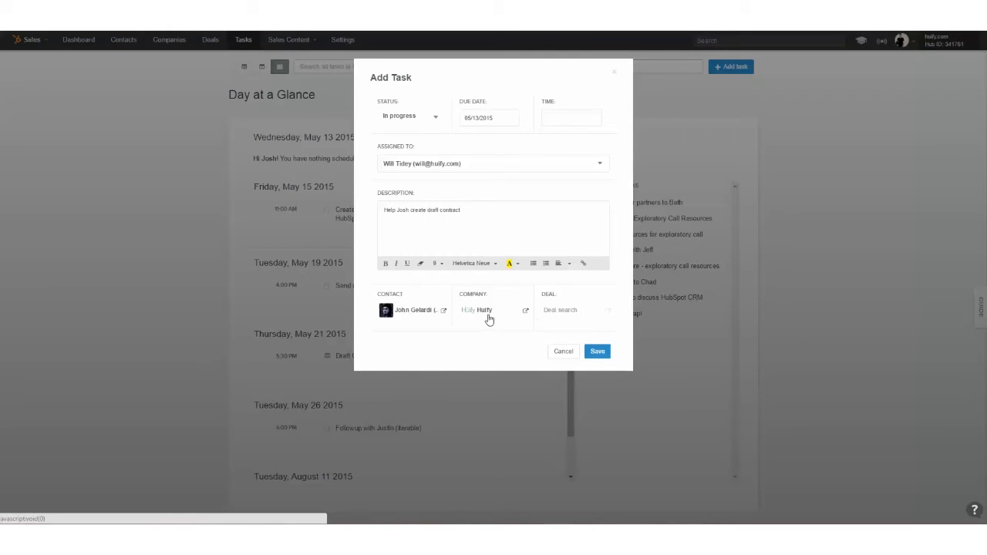
click(565, 312)
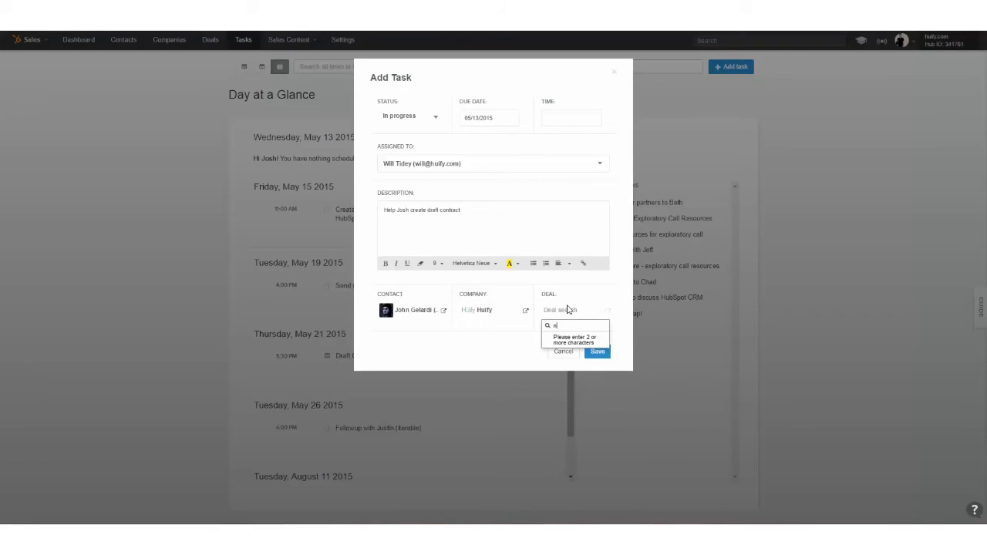
text(new)
key(Return)
Set the task due on 05/13/2015 at 11:15 AM and save it.
click(488, 118)
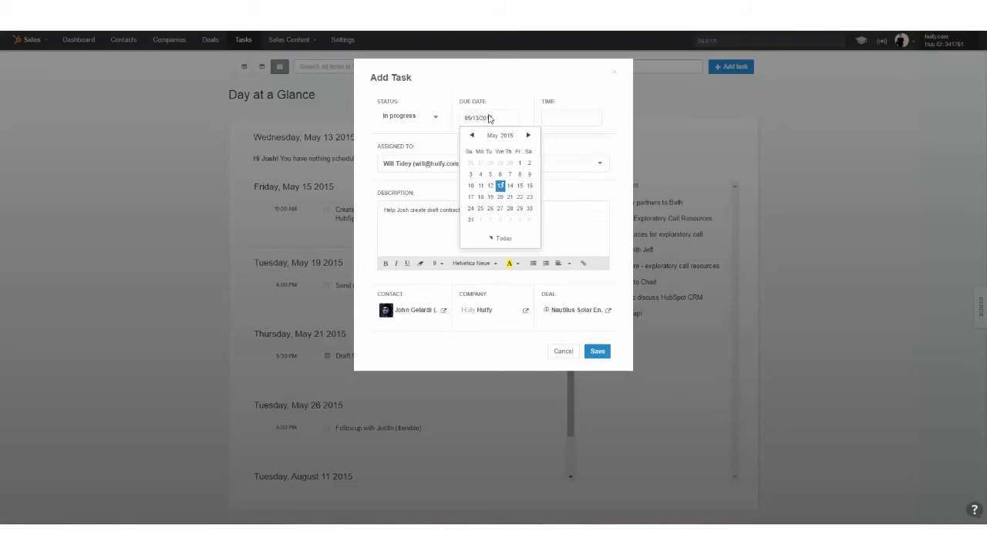
click(501, 185)
click(563, 120)
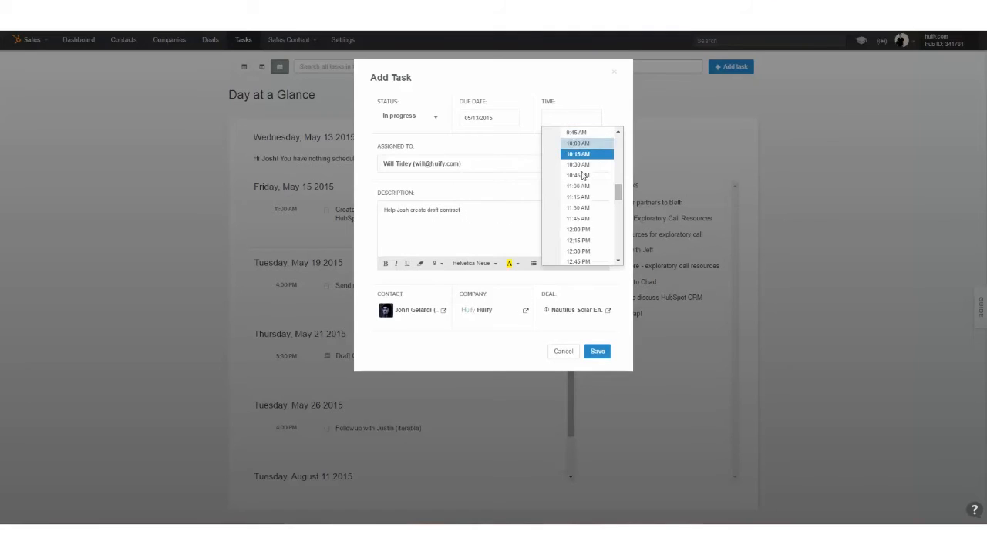
click(588, 197)
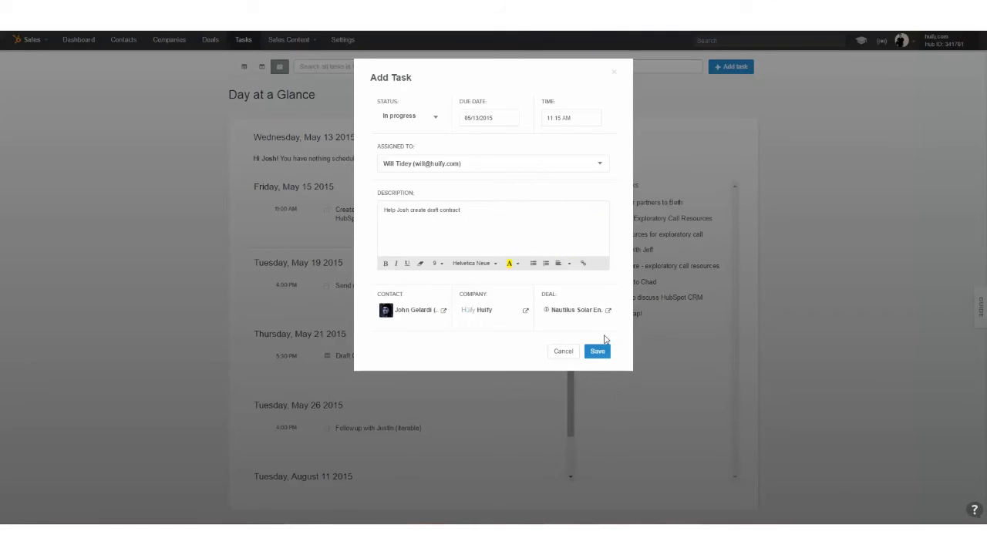
click(596, 351)
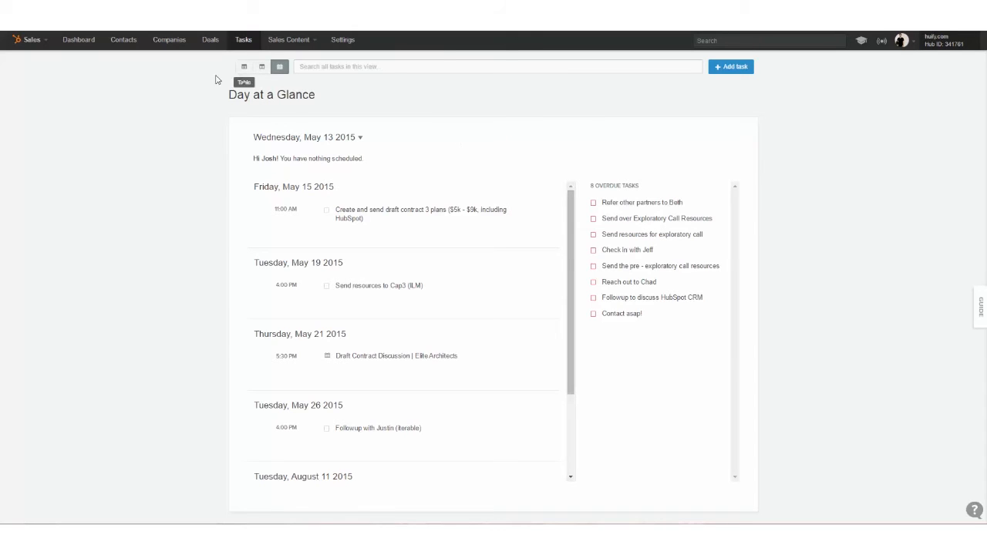
Search the whole CRM for the contact linked to the new task and open that contact's record.
click(741, 40)
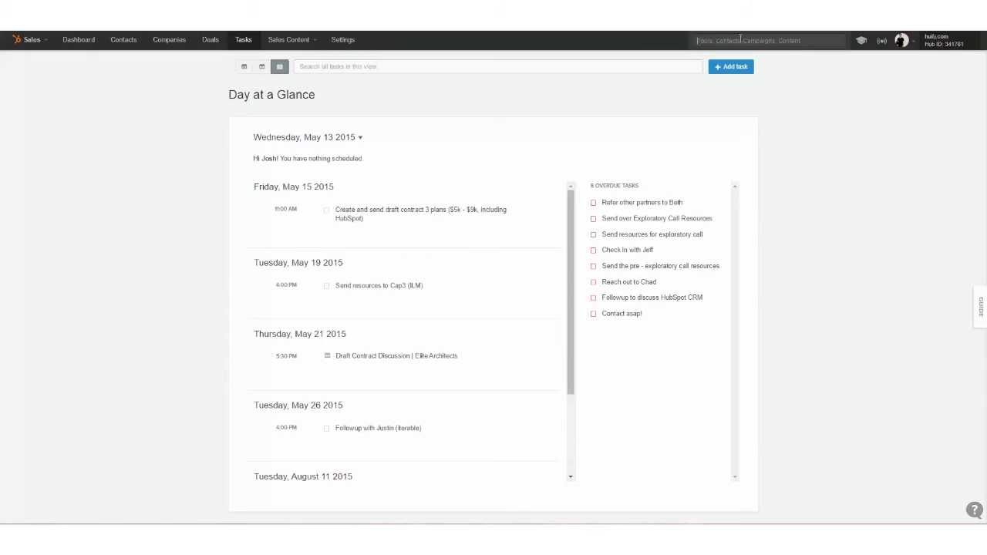
text(john ge)
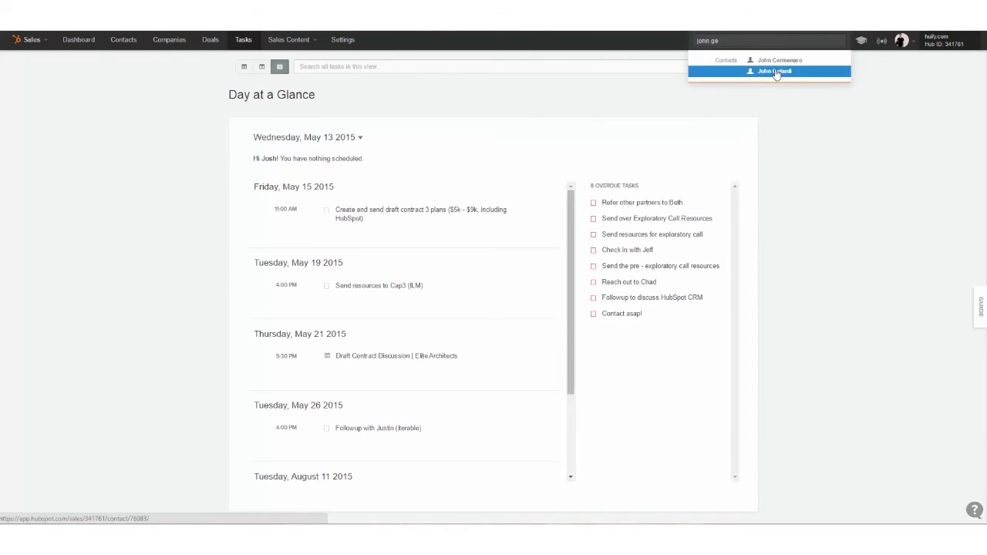
click(775, 71)
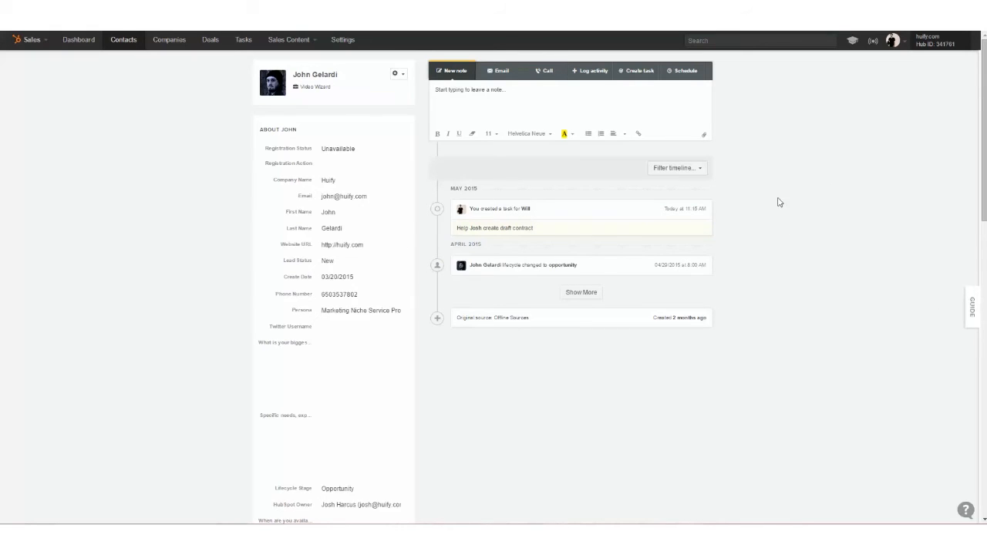
Examine the contact record's properties, timeline, deals section and associated company details.
scroll(777, 200, down, 3)
scroll(390, 257, down, 3)
scroll(670, 227, down, 1)
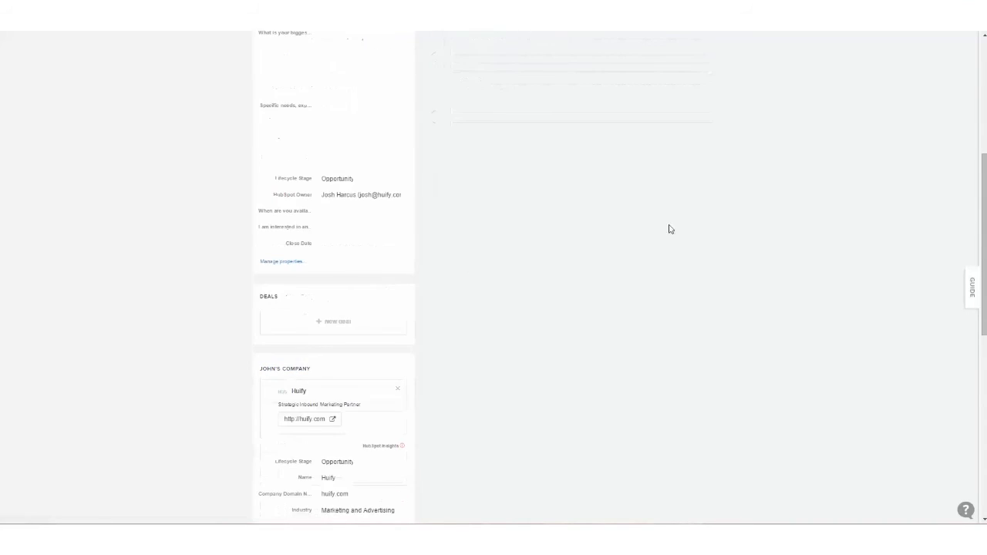
scroll(842, 208, up, 3)
scroll(614, 185, down, 1)
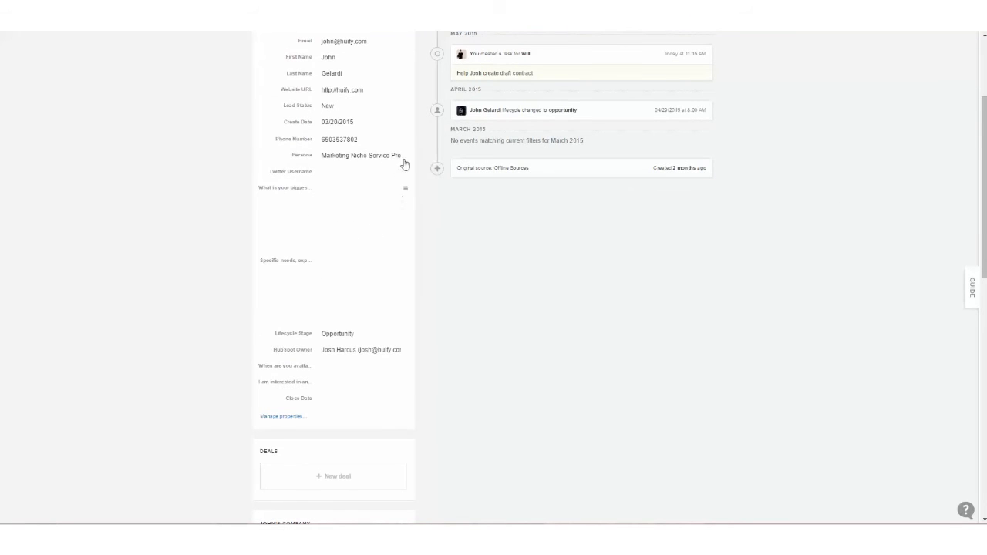
scroll(520, 177, down, 3)
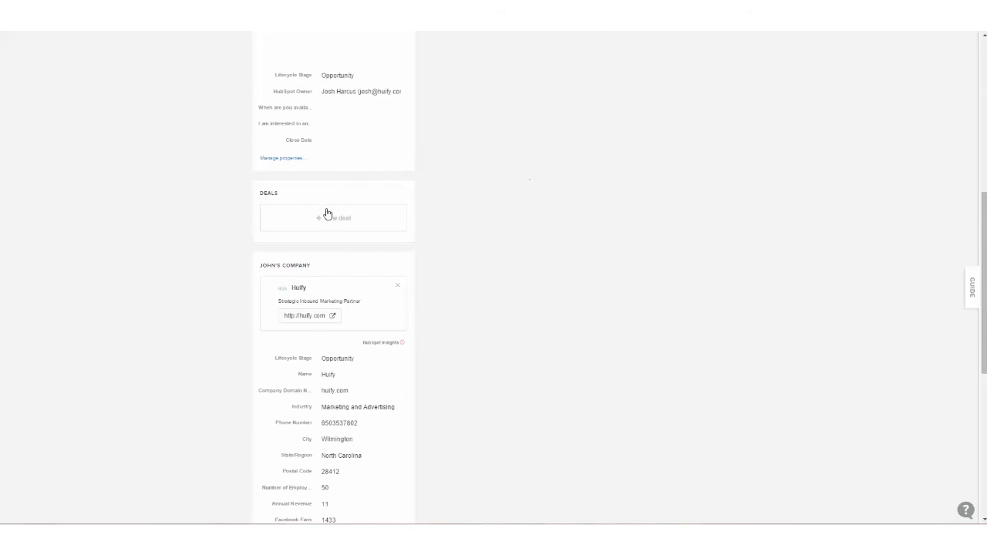
Review the contact's associated company details, attachments and Google Drive sections, and view the calling options for the contact.
scroll(336, 217, down, 1)
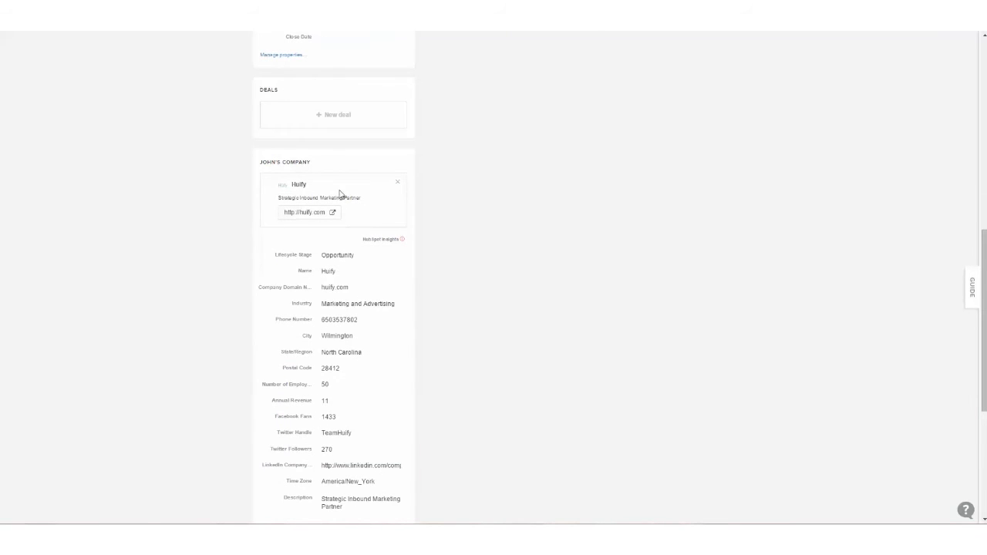
scroll(377, 213, down, 2)
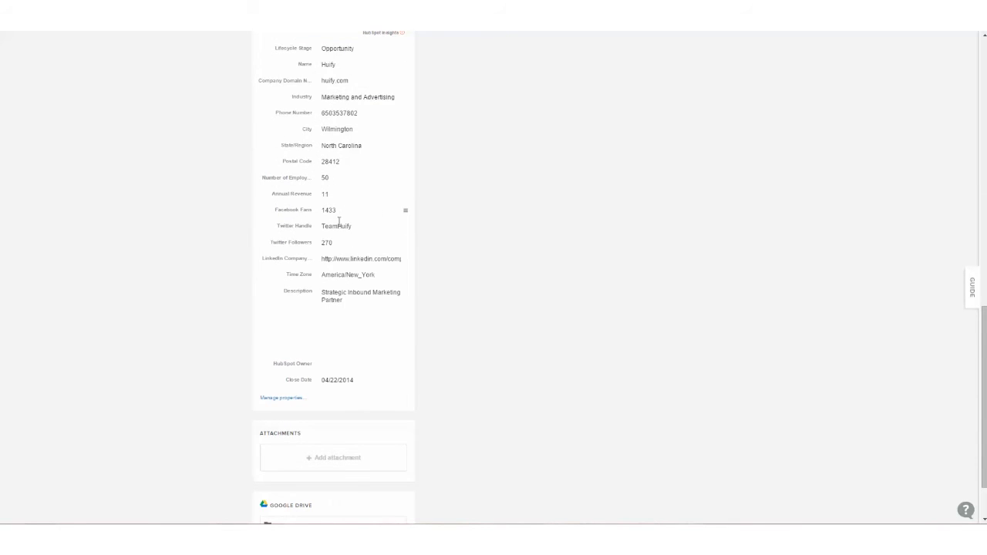
scroll(338, 221, down, 1)
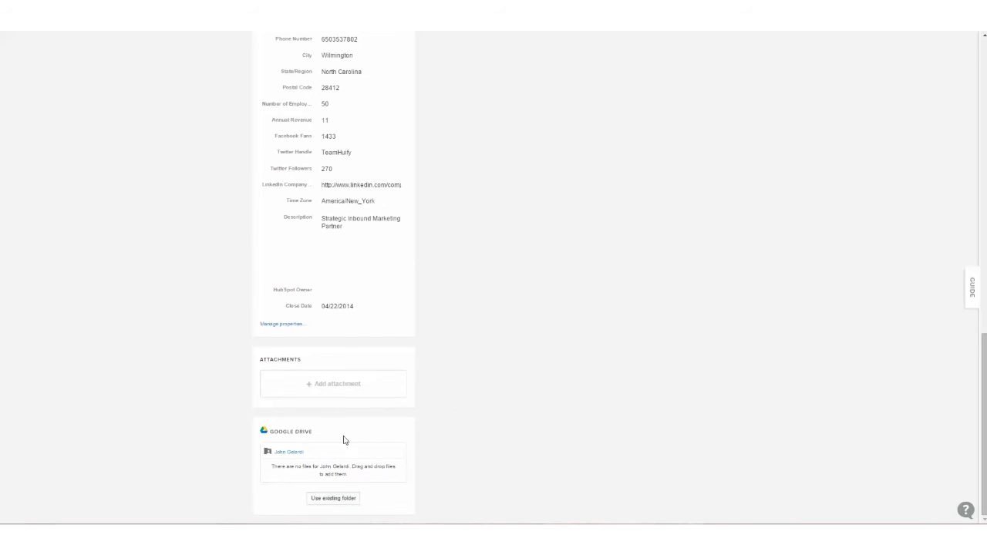
scroll(331, 414, up, 1)
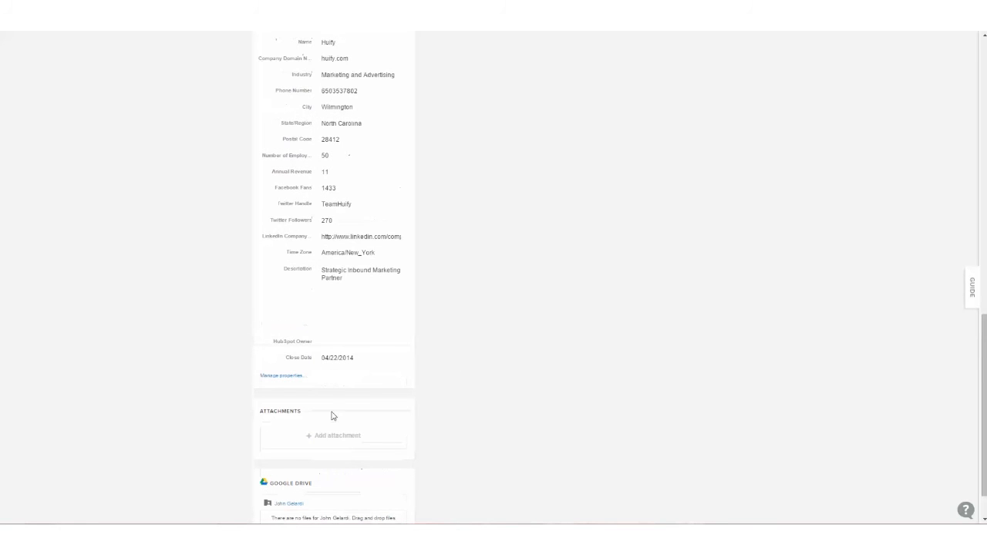
scroll(862, 253, up, 3)
scroll(862, 254, up, 10)
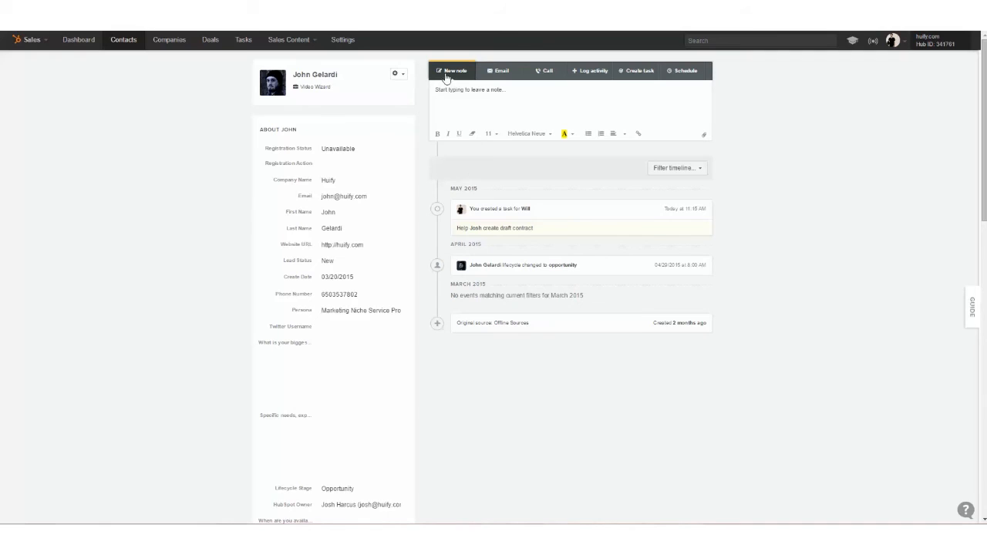
click(549, 70)
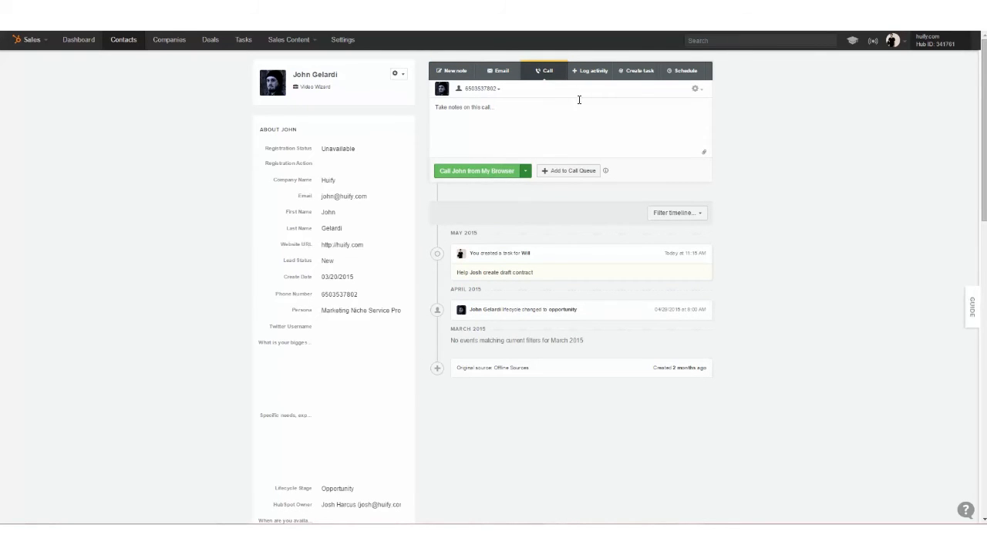
Start a new task on the contact record with the description "Create a draft contract".
click(643, 70)
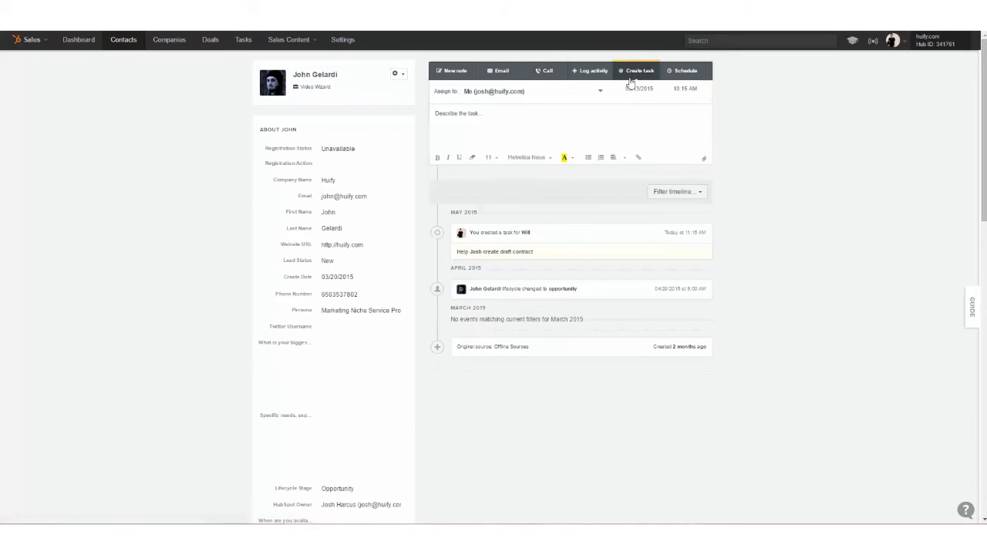
click(484, 122)
text(Cl)
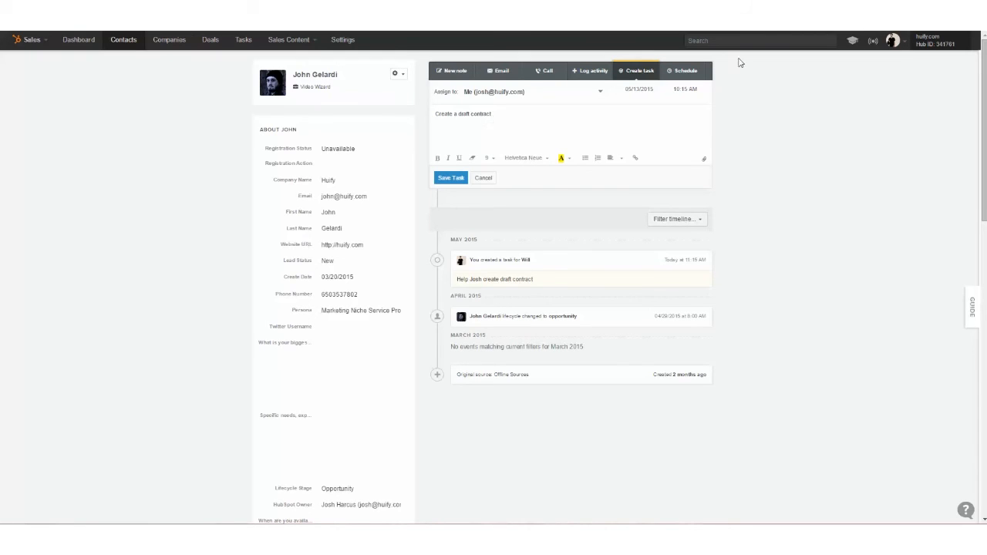
Set the contract task's due time to 4:00 PM and save the task.
click(685, 89)
scroll(710, 132, down, 3)
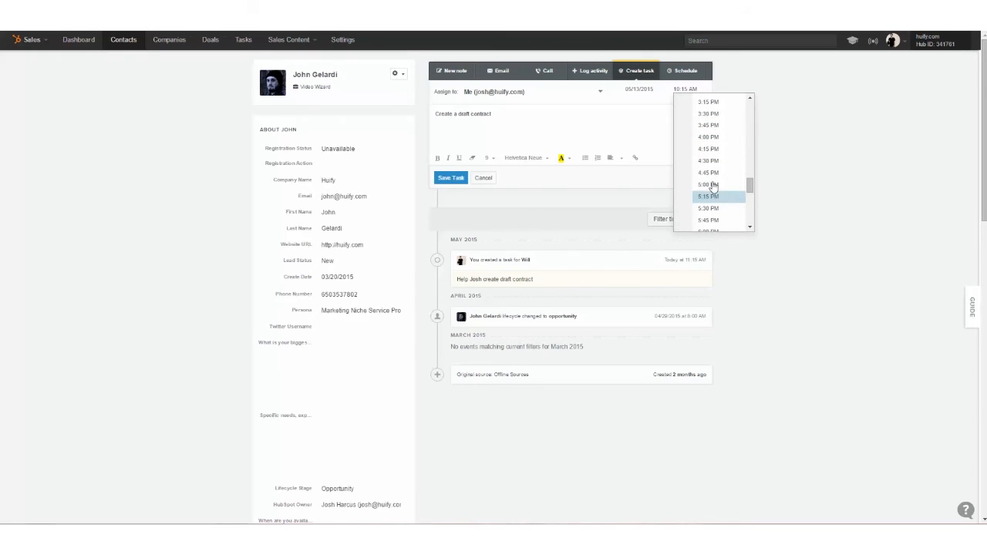
click(718, 137)
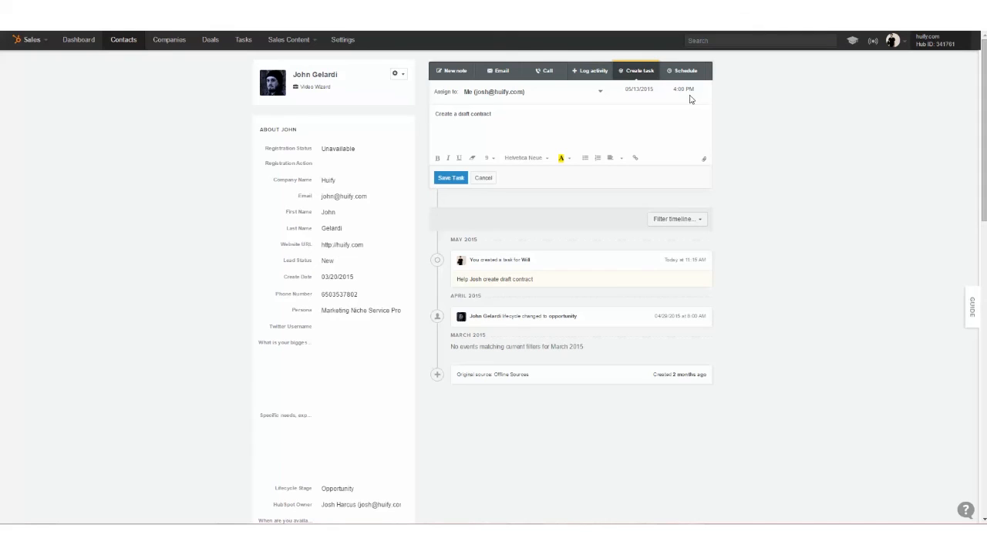
click(451, 178)
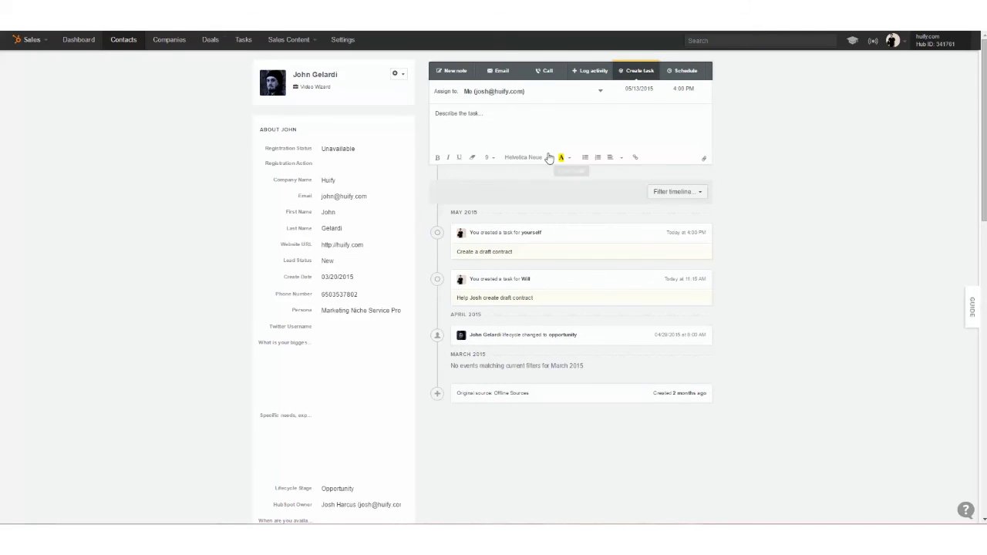
Open the "Create a draft contract" task from the Day at a Glance agenda and examine its status options.
scroll(516, 232, down, 4)
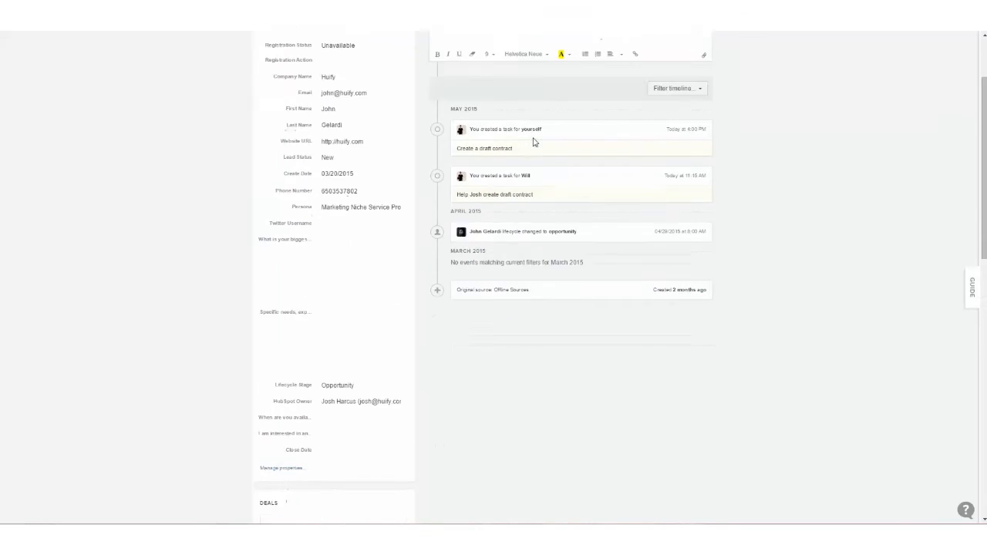
scroll(539, 128, up, 4)
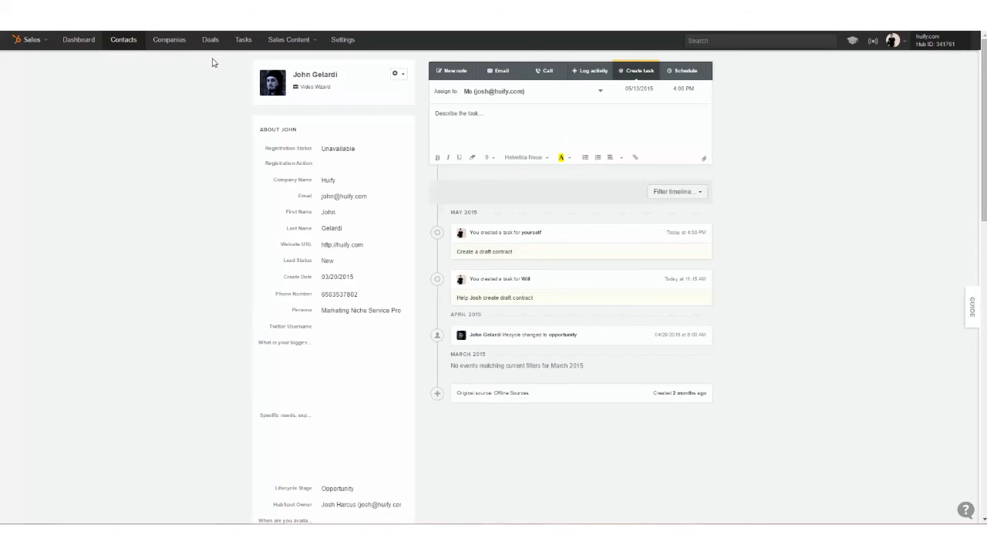
click(242, 39)
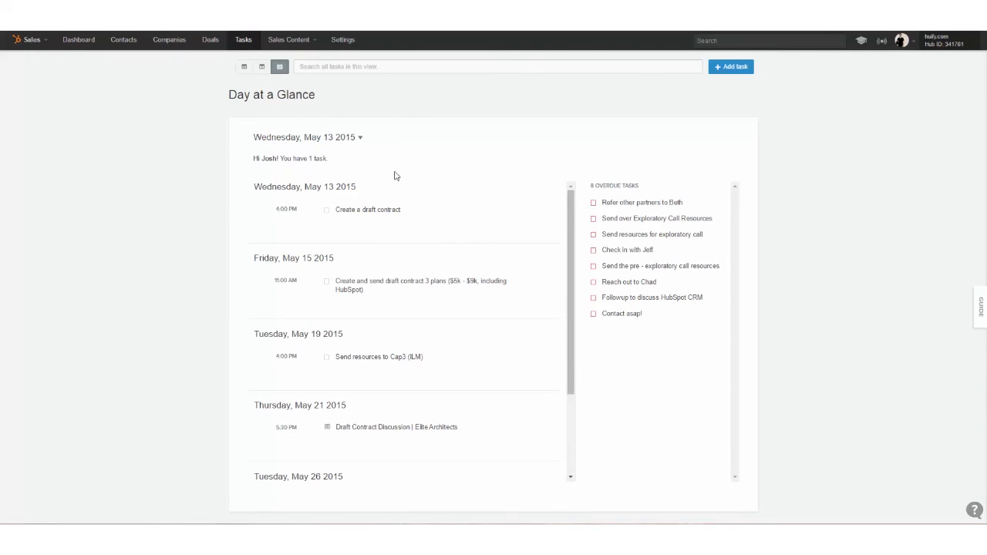
click(358, 213)
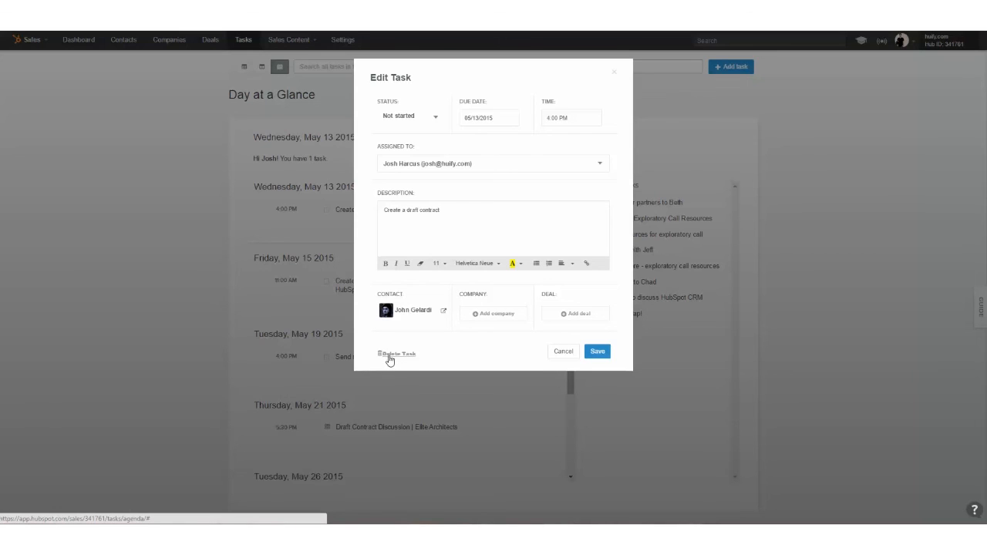
click(434, 118)
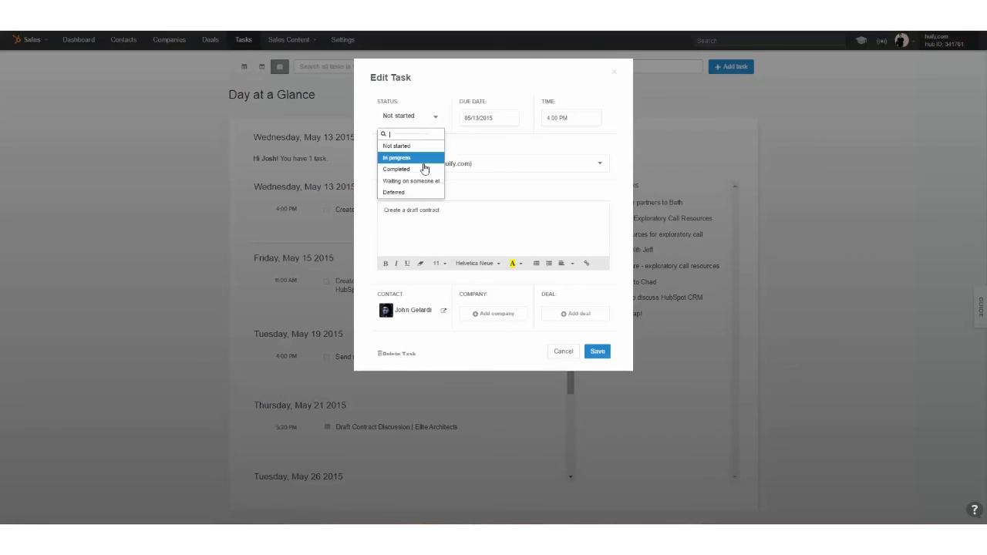
click(578, 74)
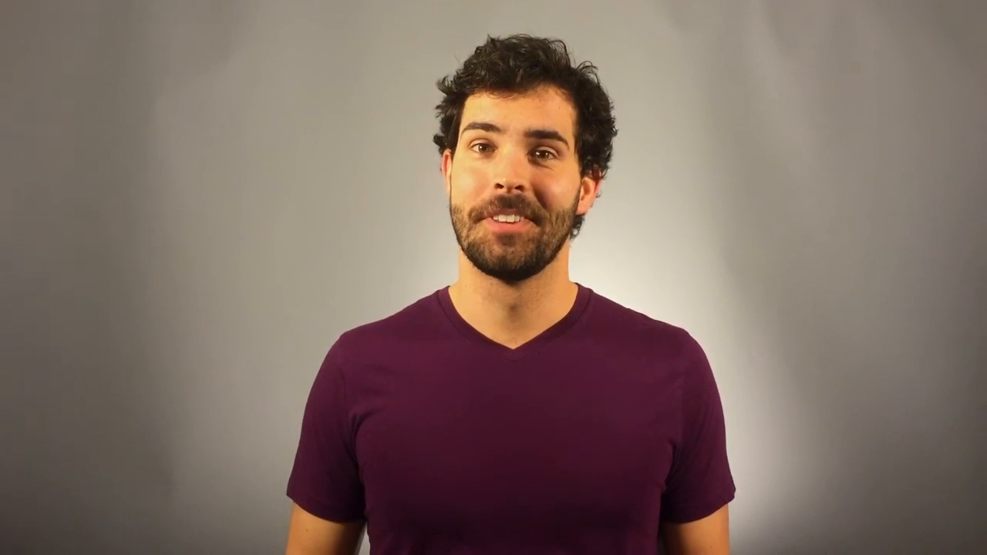